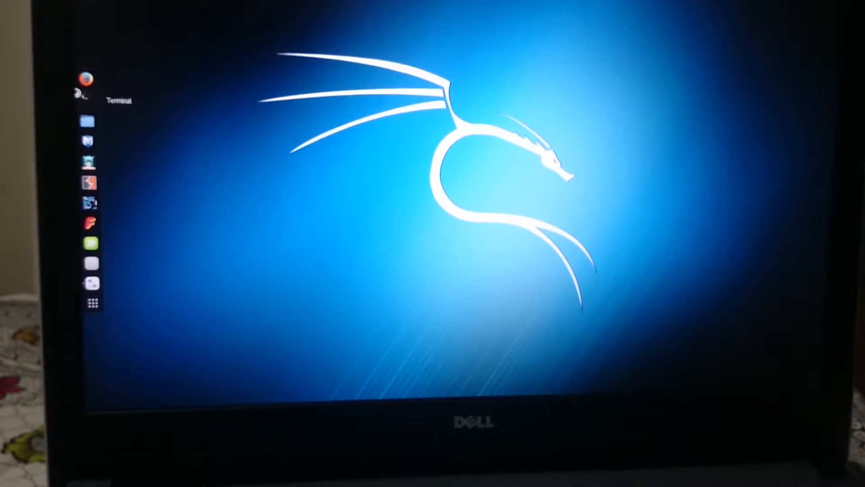
# Start a new terminal window ready for the apt-get install qbittorrent command
pyautogui.click(87, 96)
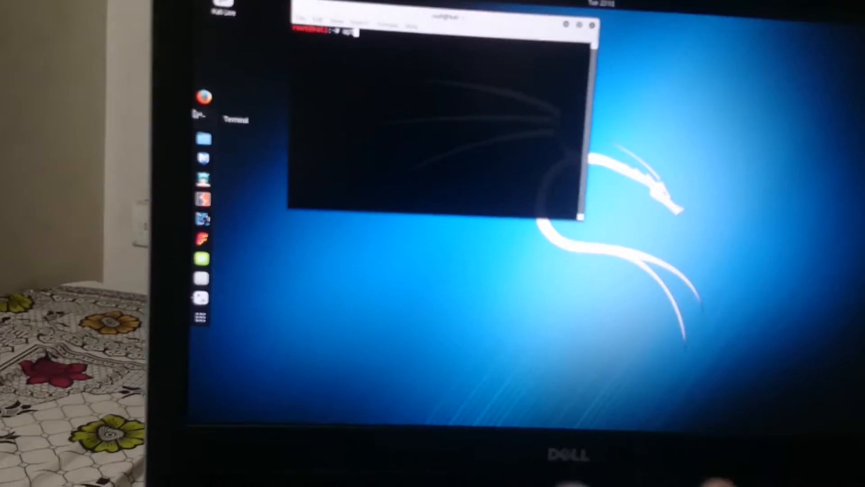
pyautogui.write('apt')
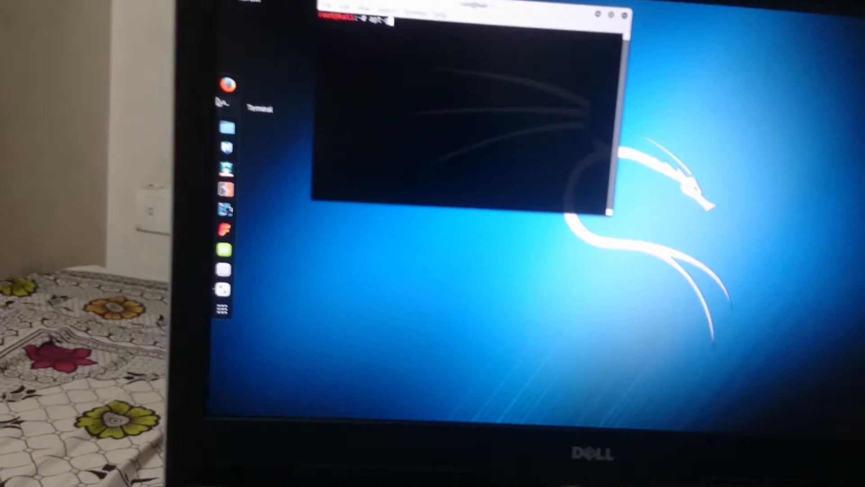
pyautogui.write('-get')
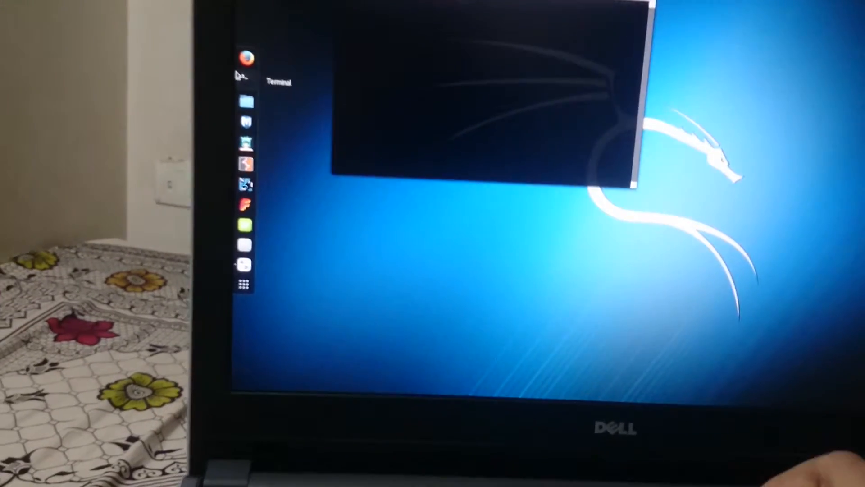
pyautogui.write('all git')
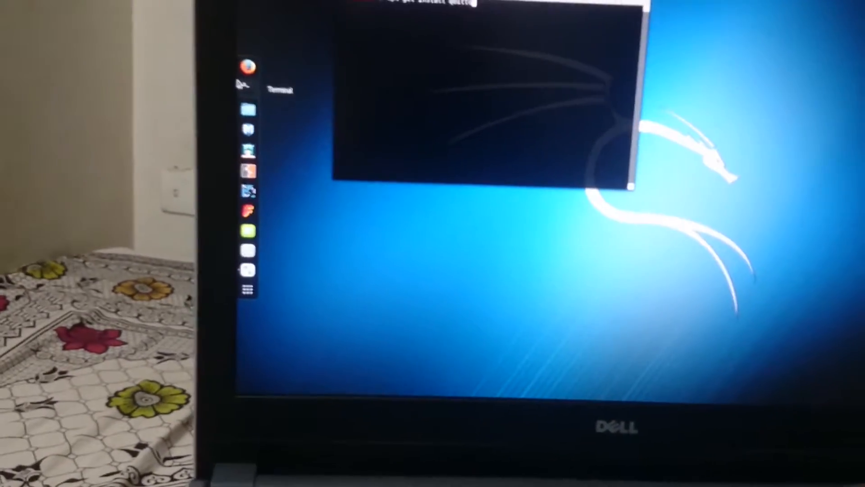
pyautogui.write('qbittorrent')
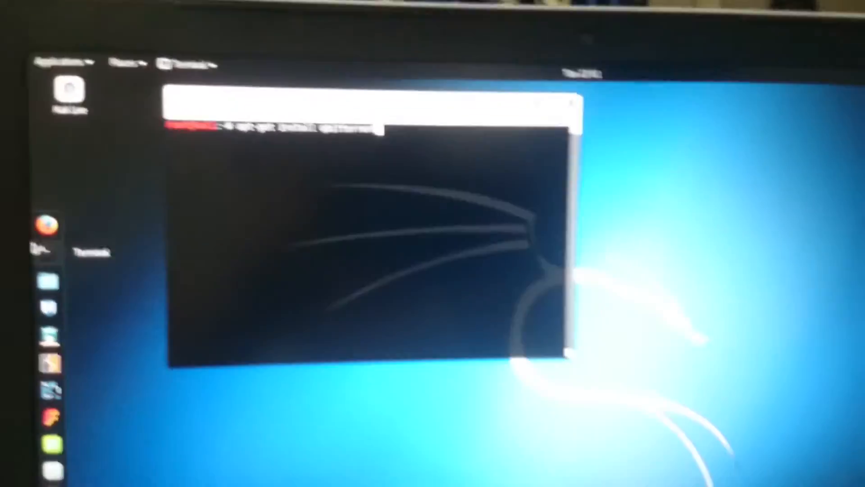
# Run apt-get install qbittorrent and confirm the extra packages so qbittorrent 3.3.6 installs
pyautogui.press('Return')
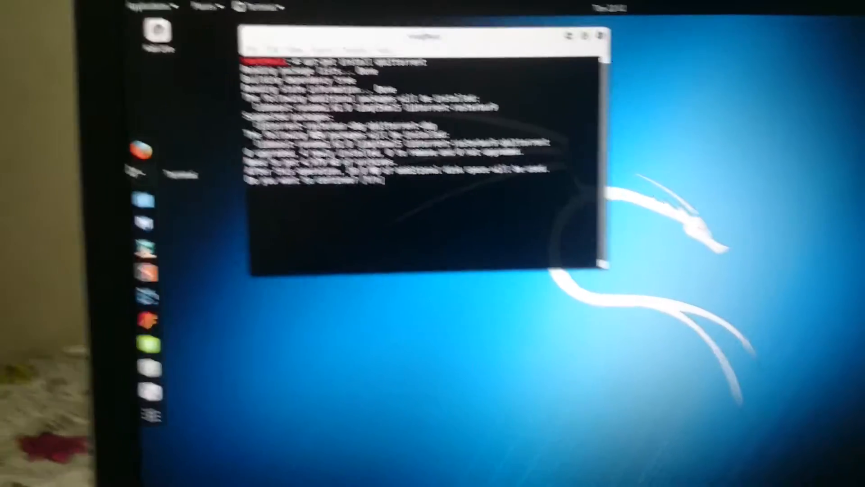
pyautogui.write('y')
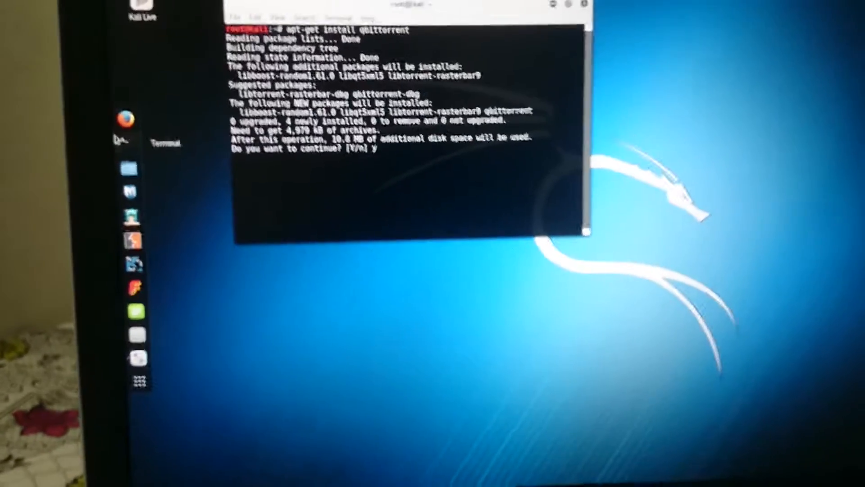
pyautogui.press('Return')
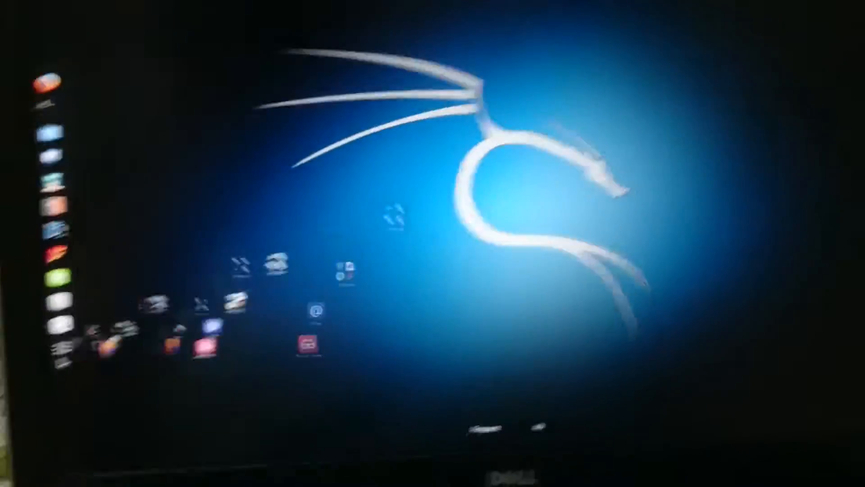
# Leave the overview and launch qBittorrent from the Activities search results
pyautogui.press('super')
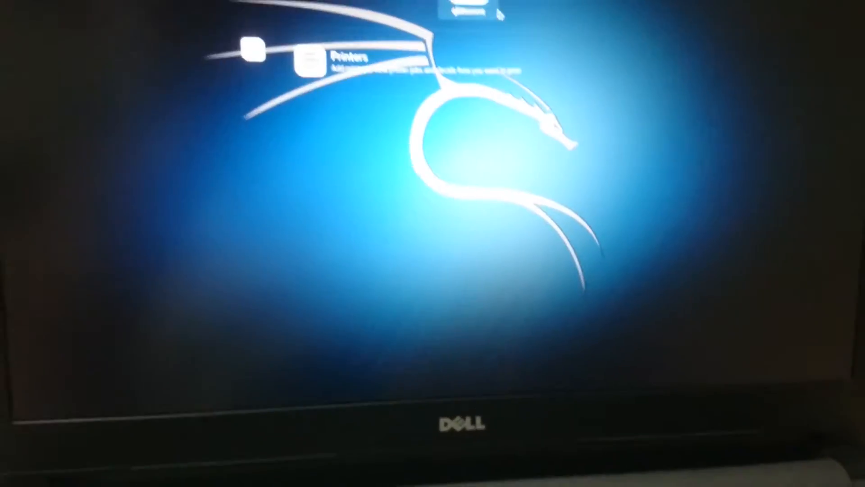
pyautogui.press('Return')
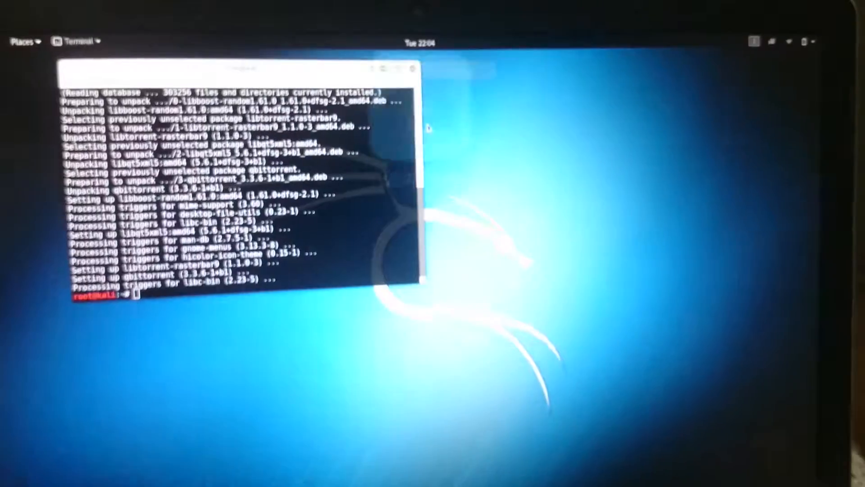